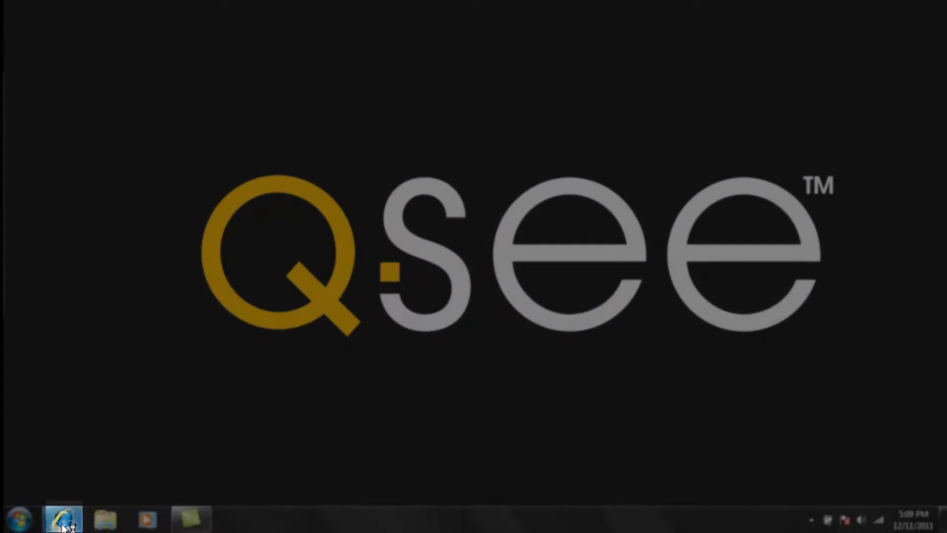
# - Load the 2Wire router admin page at 192.168.1.254 in Internet Explorer
pyautogui.click(63, 523)
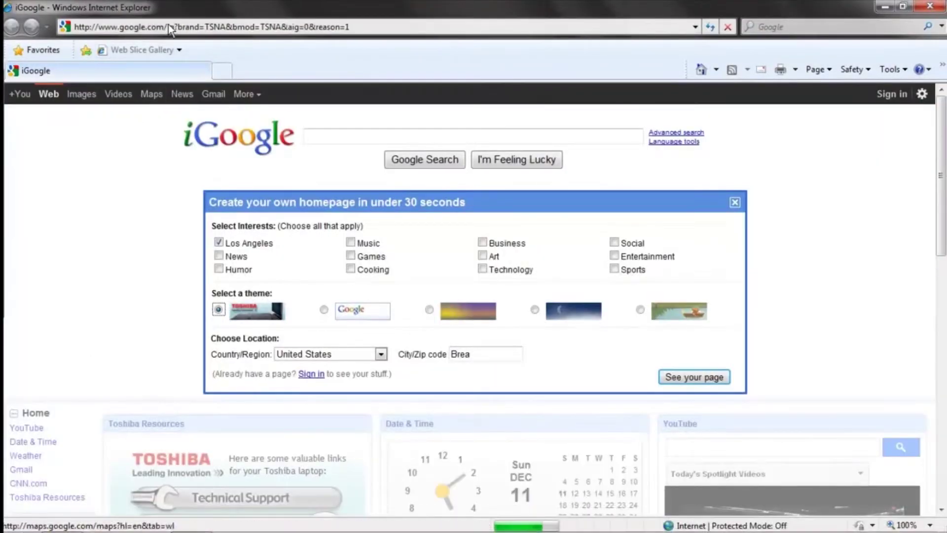
pyautogui.click(168, 26)
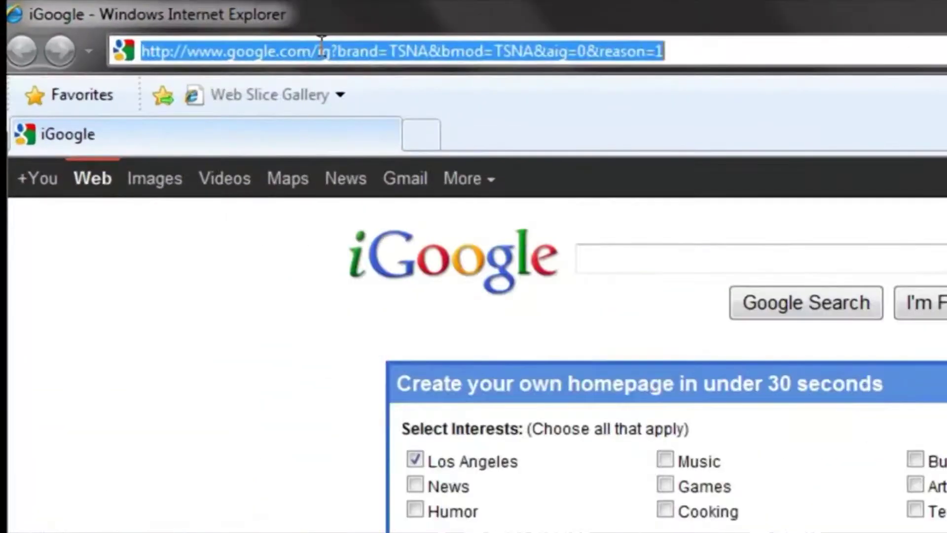
pyautogui.write('192.')
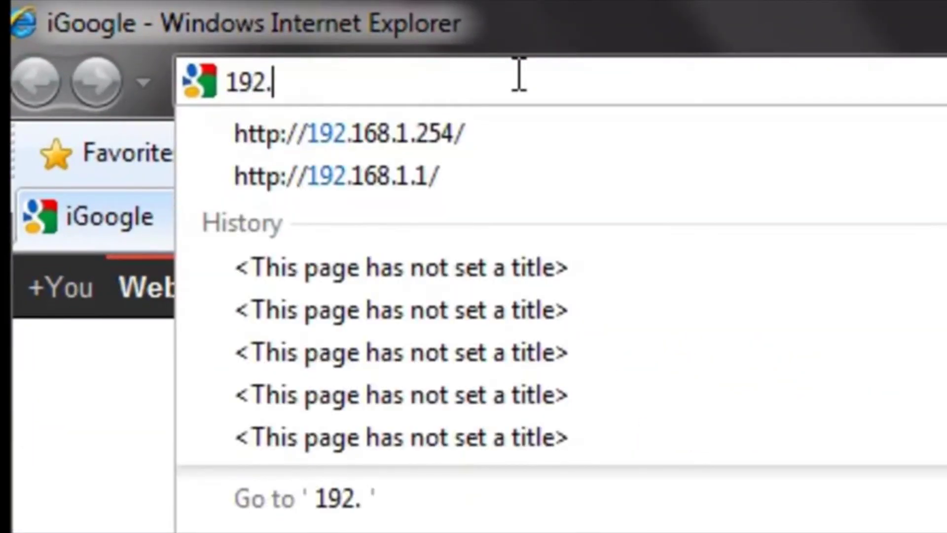
pyautogui.write('168.1.254')
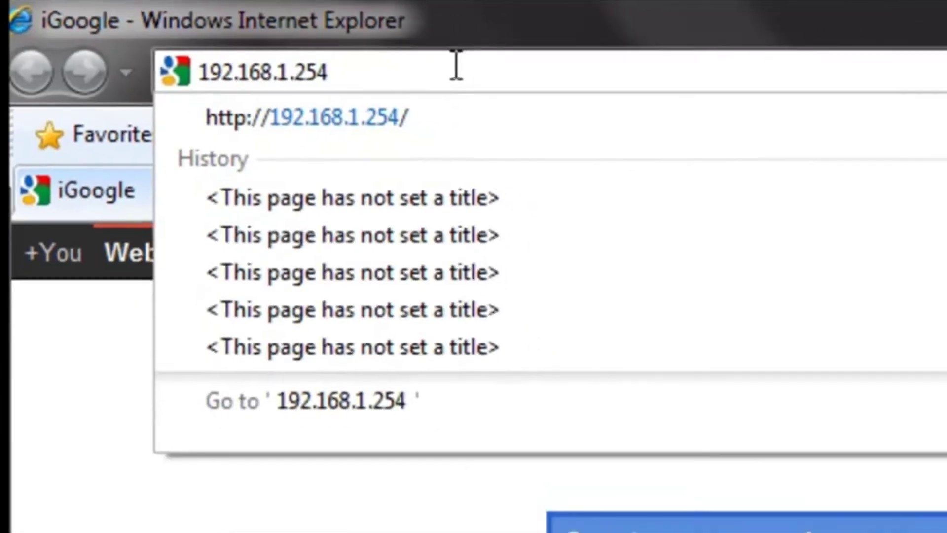
pyautogui.press('Return')
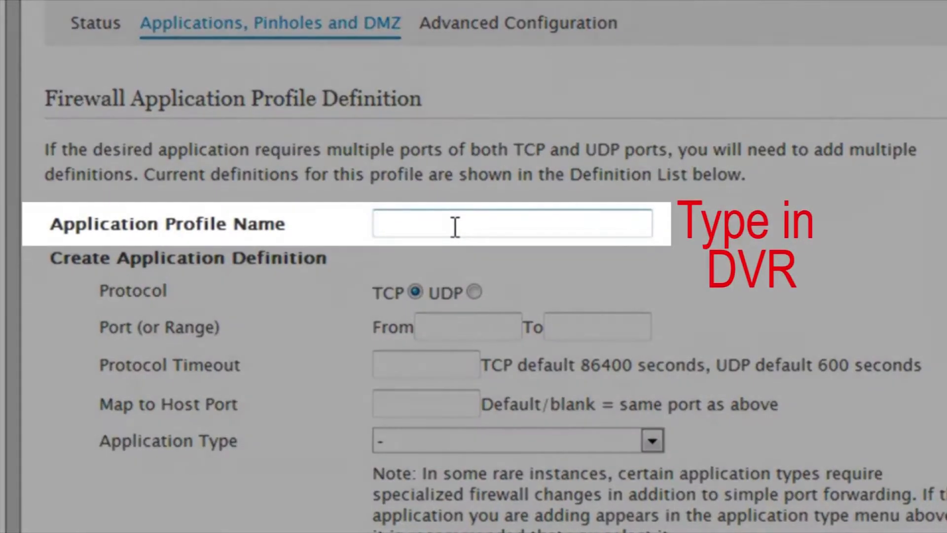
# - Name the application profile DVR, with an 86400-second protocol timeout and host port 80
pyautogui.write('DVR')
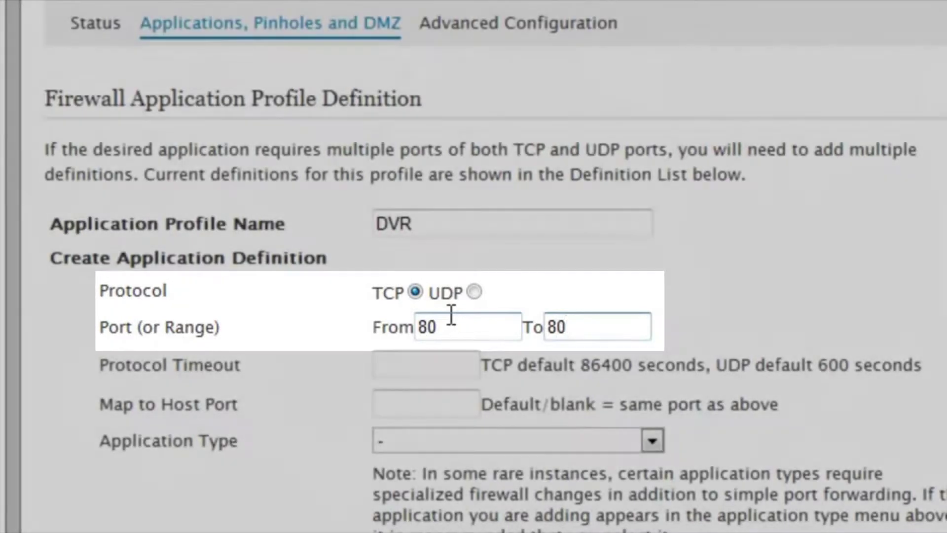
pyautogui.press('Tab')
pyautogui.write('8')
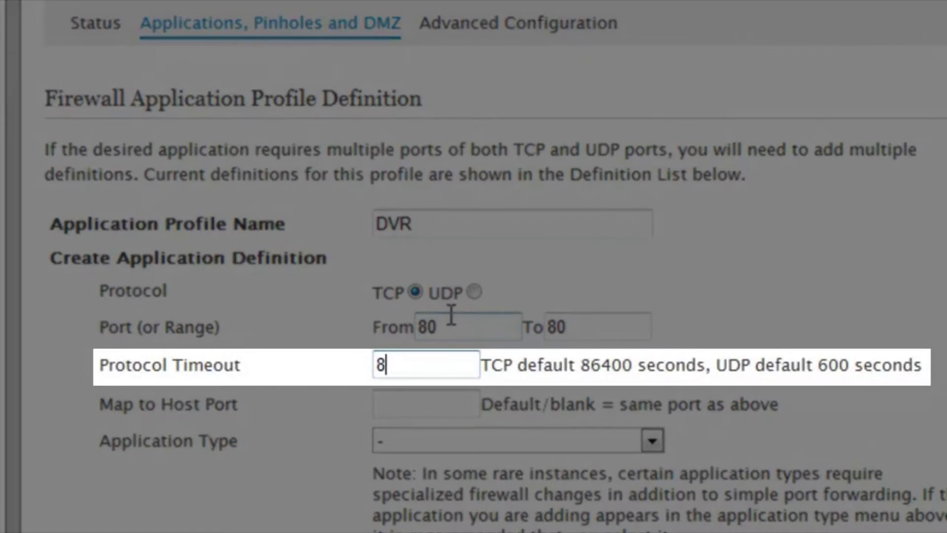
pyautogui.write('6400')
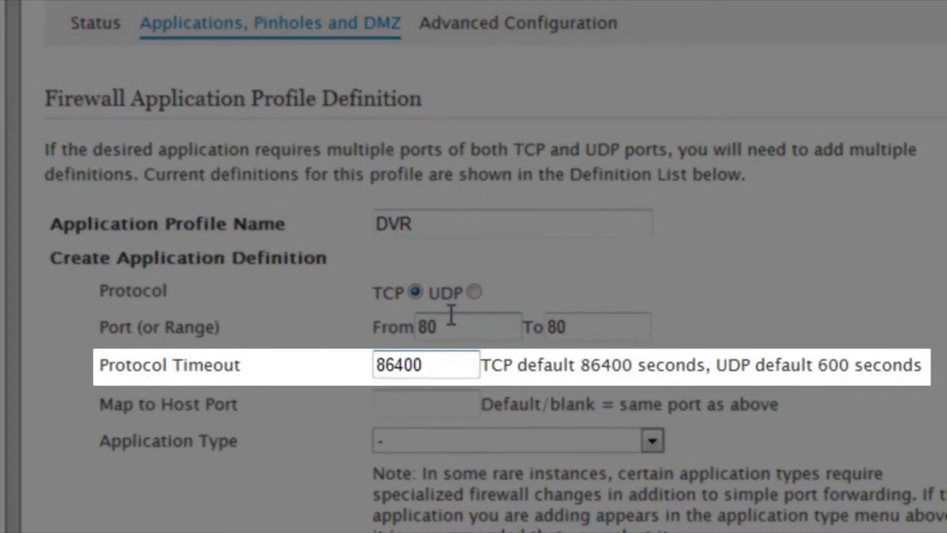
pyautogui.press('Tab')
pyautogui.write('80')
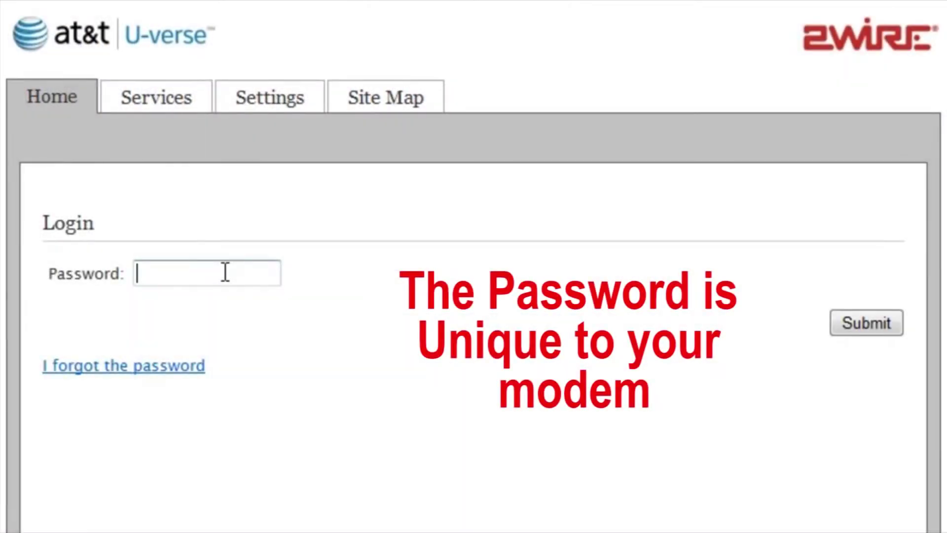
# - Enter the modem's password on the 2Wire login page
pyautogui.write('•••••')
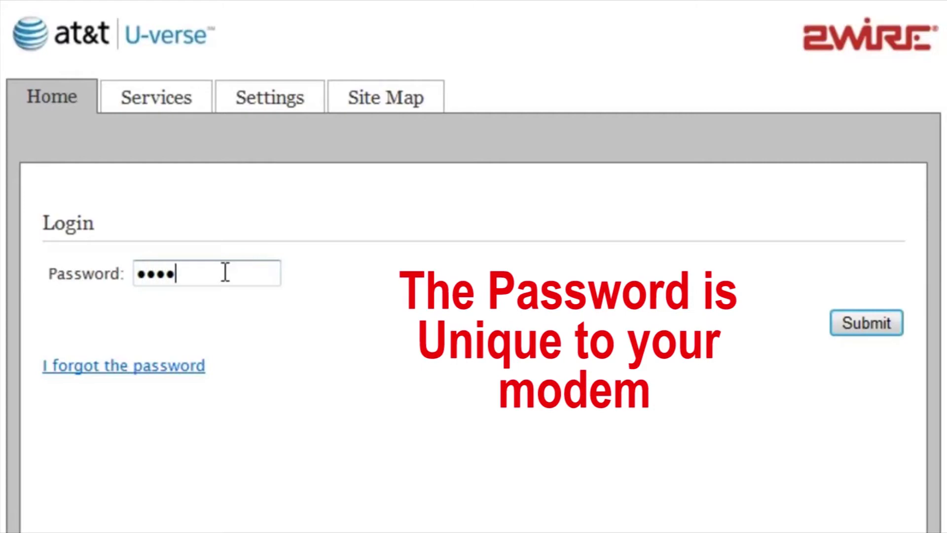
pyautogui.write('•')
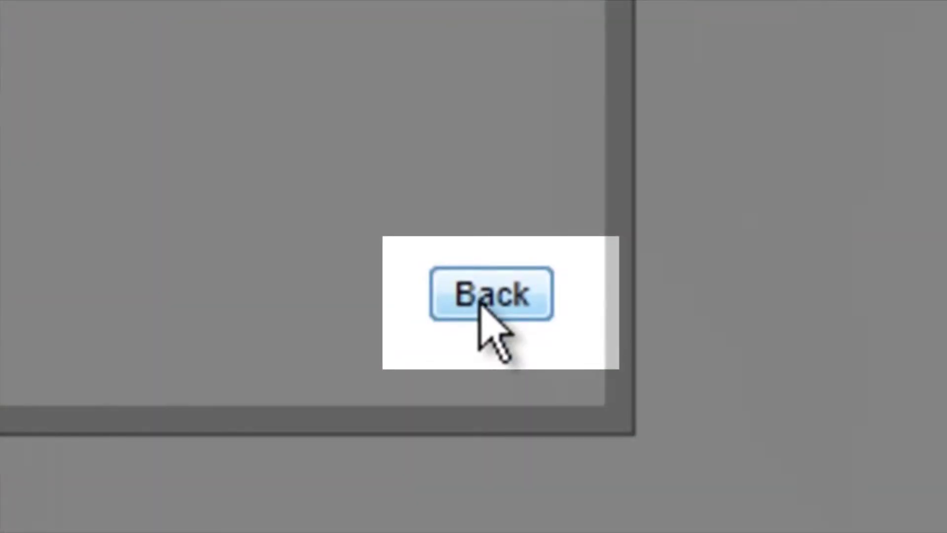
# - Return from the profile definition to the firewall settings page
pyautogui.click(482, 304)
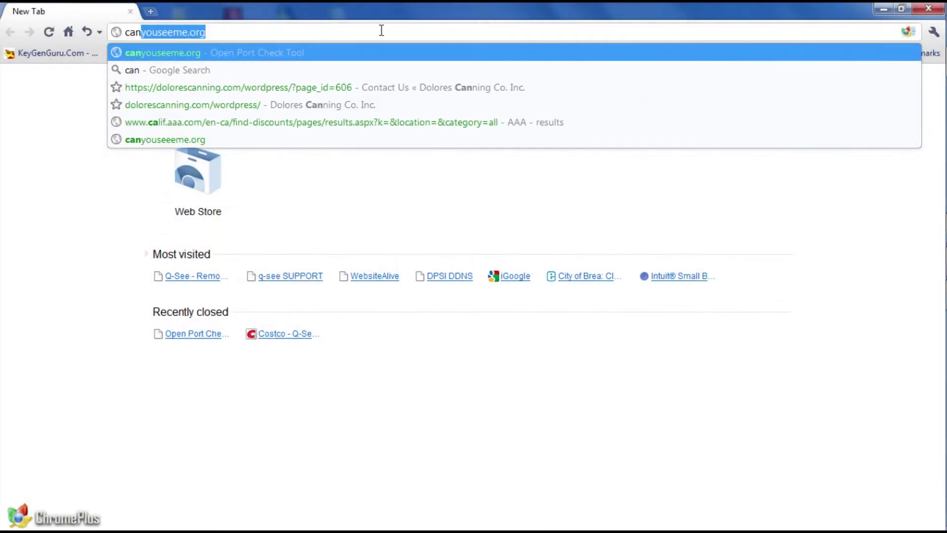
# - Load canyouseeme.org in the new ChromePlus tab
pyautogui.write('youse')
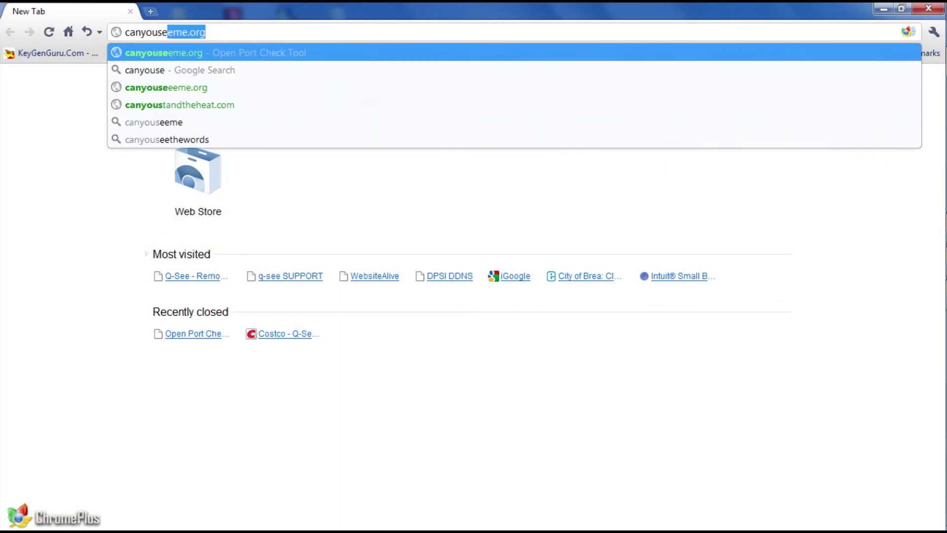
pyautogui.write('eme.')
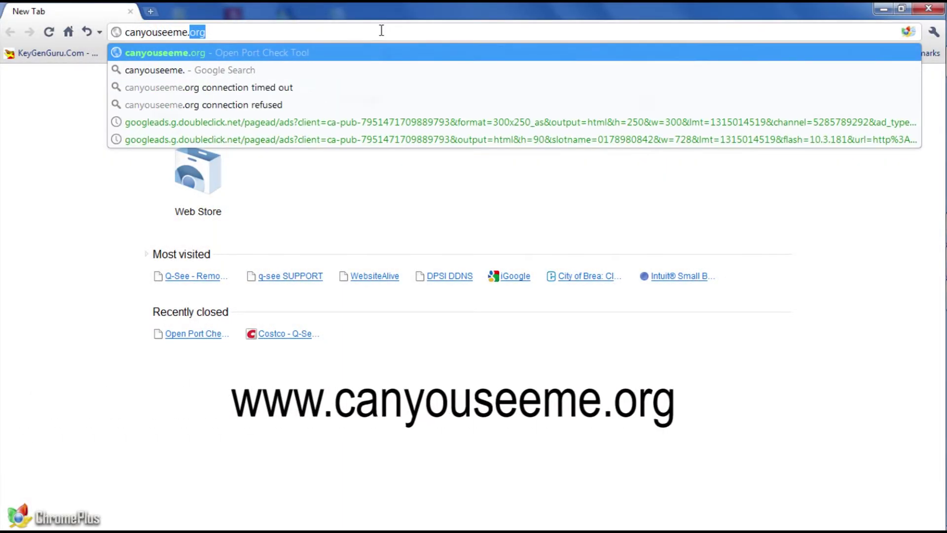
pyautogui.write('org')
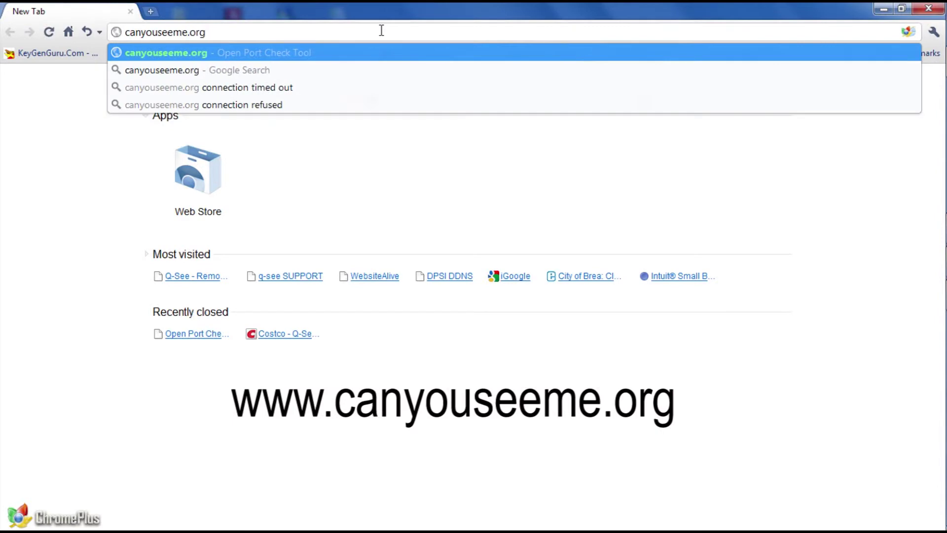
pyautogui.press('Return')
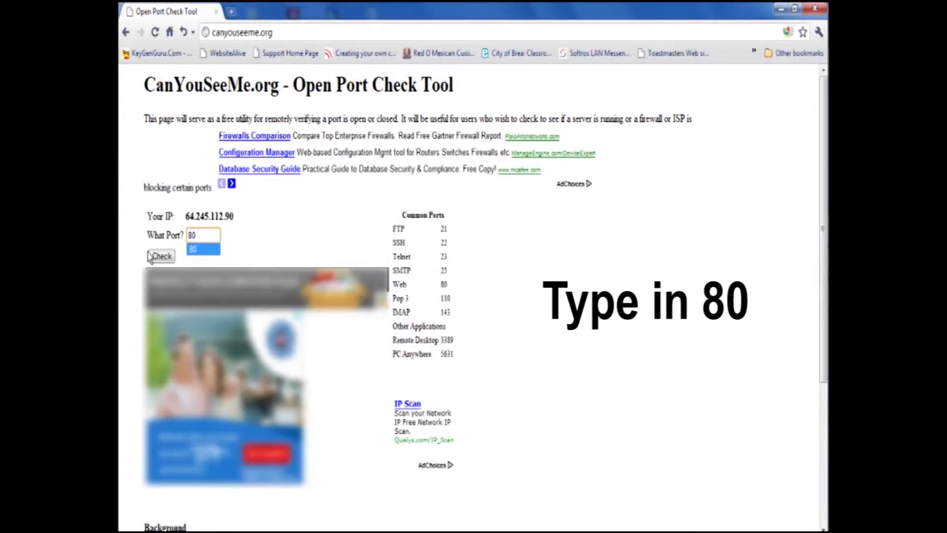
# - Run the CanYouSeeMe.org open-port check on port 80
pyautogui.click(158, 256)
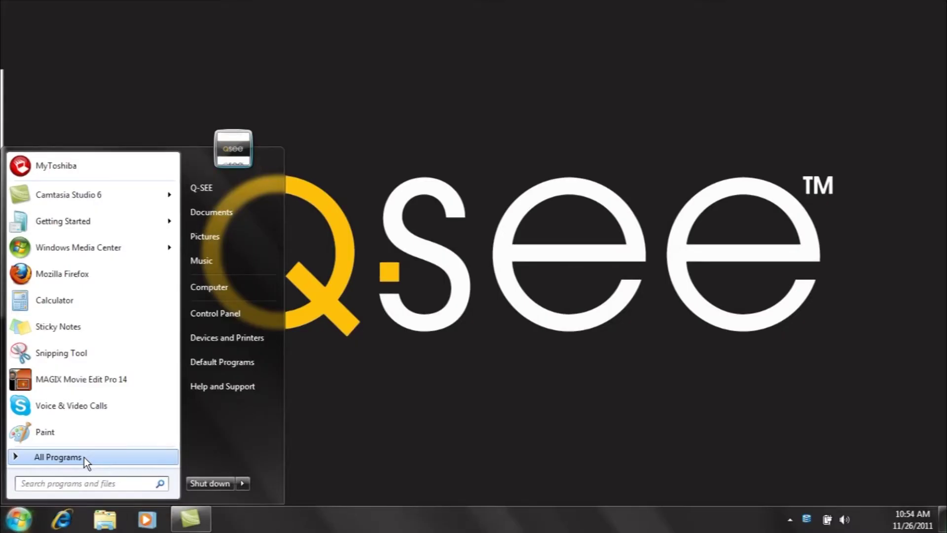
# - Launch Command Prompt from All Programs > Accessories and type ipconfig/all
pyautogui.click(85, 458)
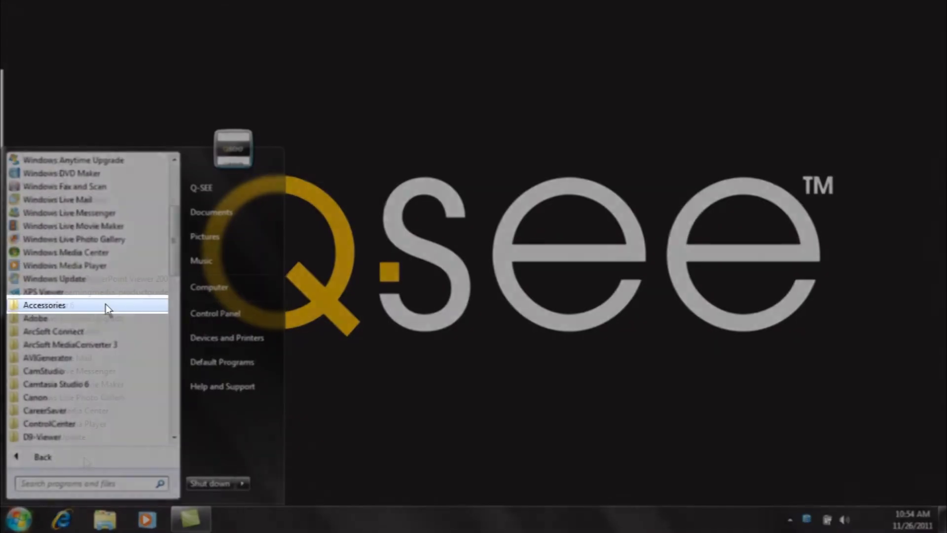
pyautogui.click(106, 304)
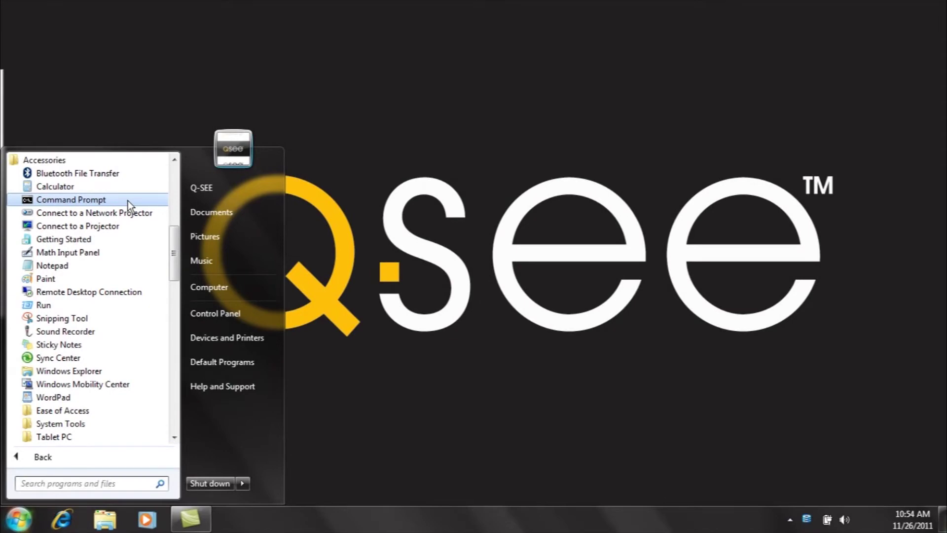
pyautogui.click(128, 201)
pyautogui.write('ipcon')
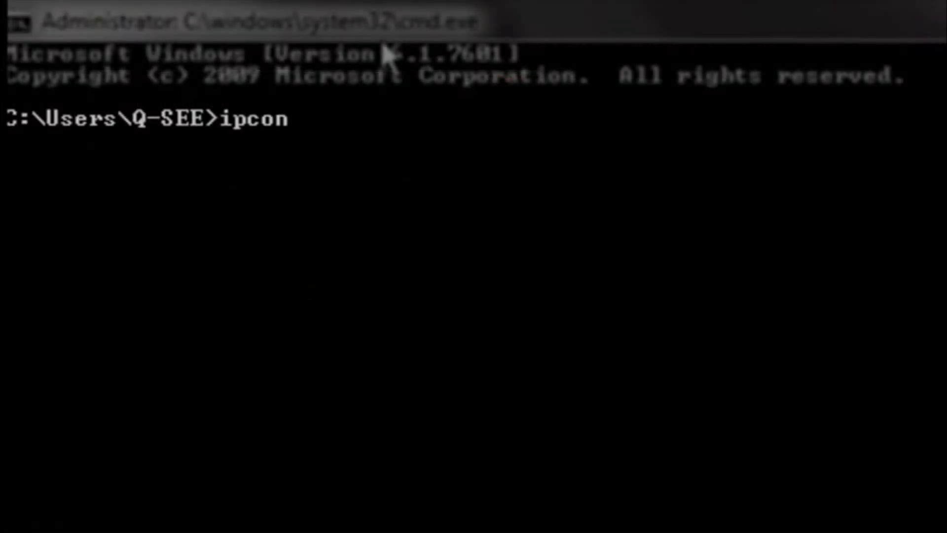
pyautogui.write('fig/a')
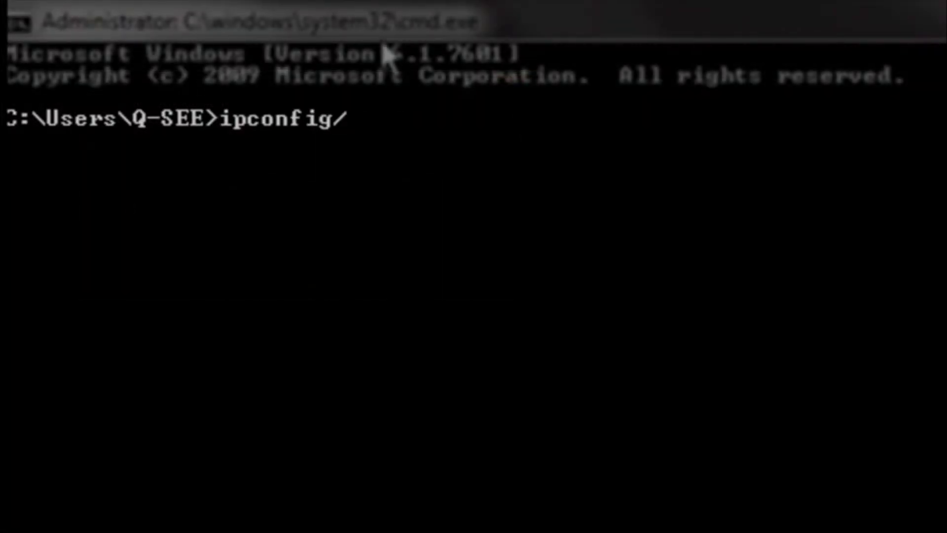
pyautogui.write('ll')
# - Run ipconfig/all and find the DNS Servers entry 192.168.1.254
pyautogui.press('Return')
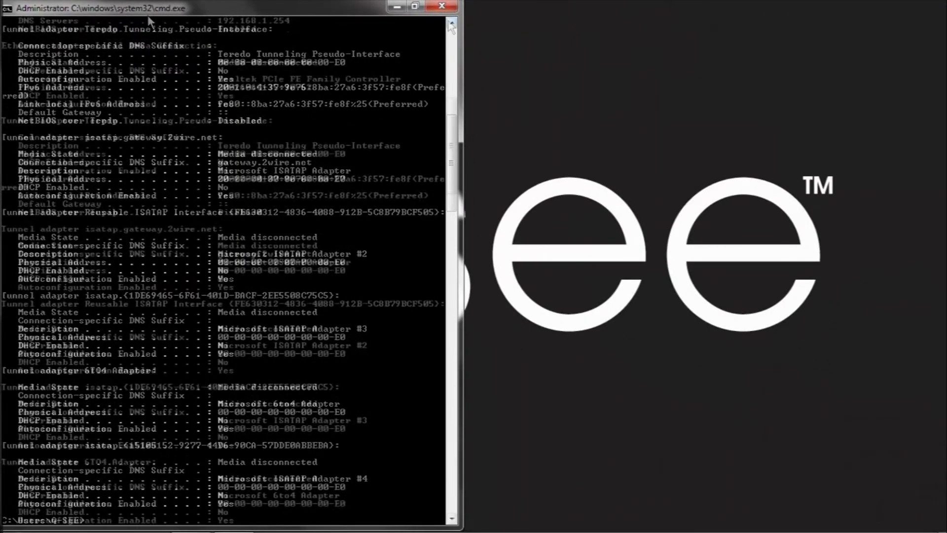
pyautogui.click(450, 22)
pyautogui.click(450, 23)
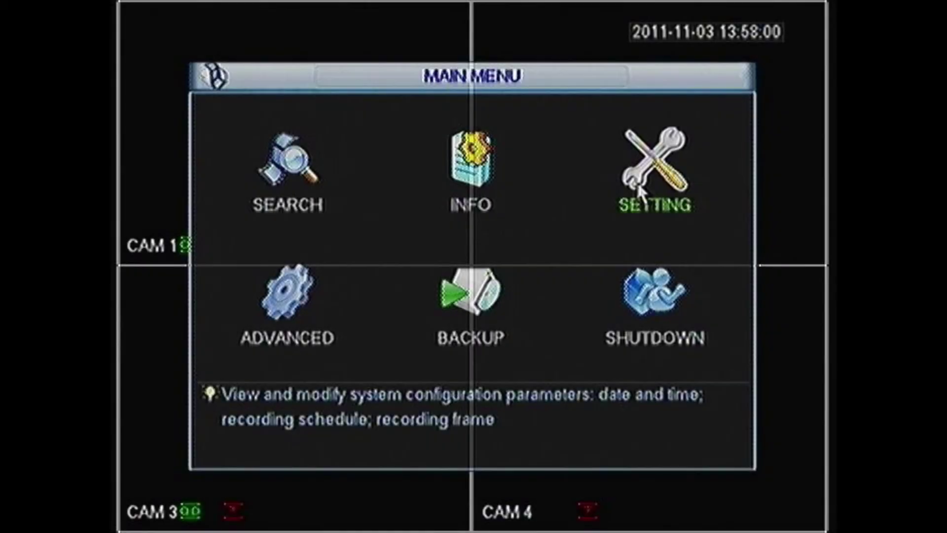
# - Open the DVR's SETTING > NETWORK page showing IP 192.168.1.108 and ports 37777/80
pyautogui.click(640, 188)
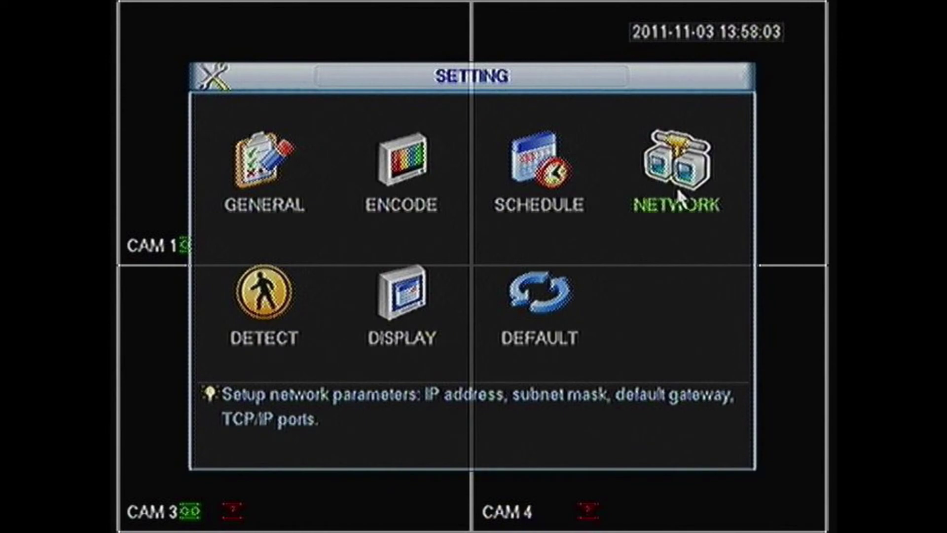
pyautogui.click(676, 187)
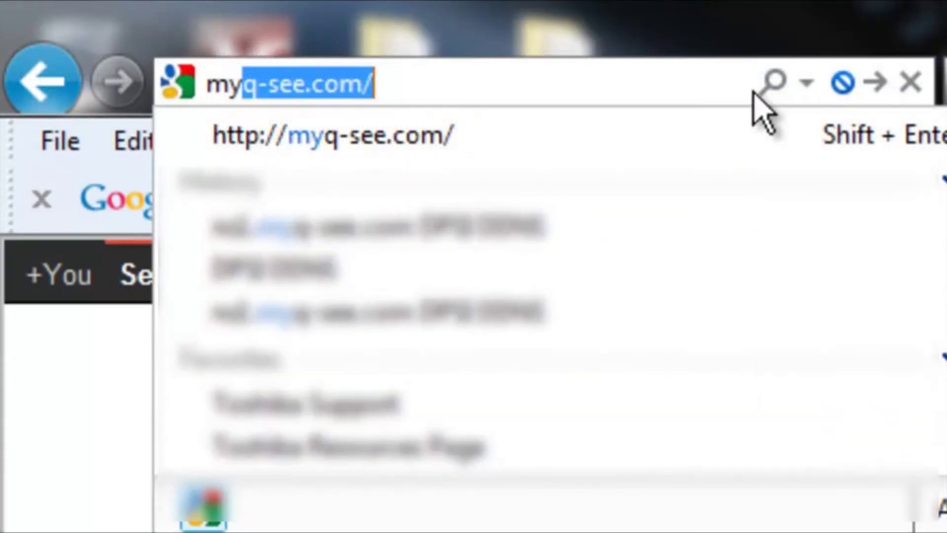
# - Load myq-see.com and fill in the registration form's captcha field
pyautogui.write('q-')
pyautogui.press('Return')
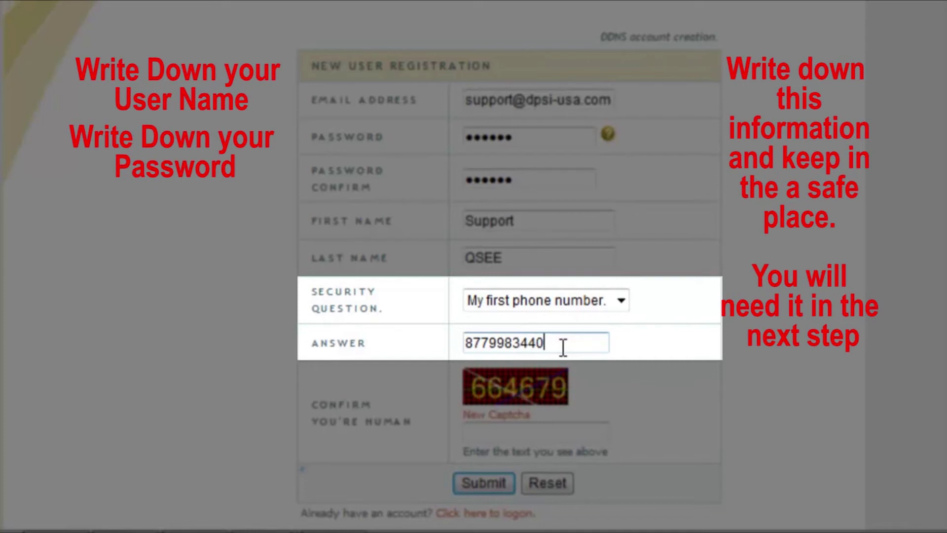
pyautogui.press('Tab')
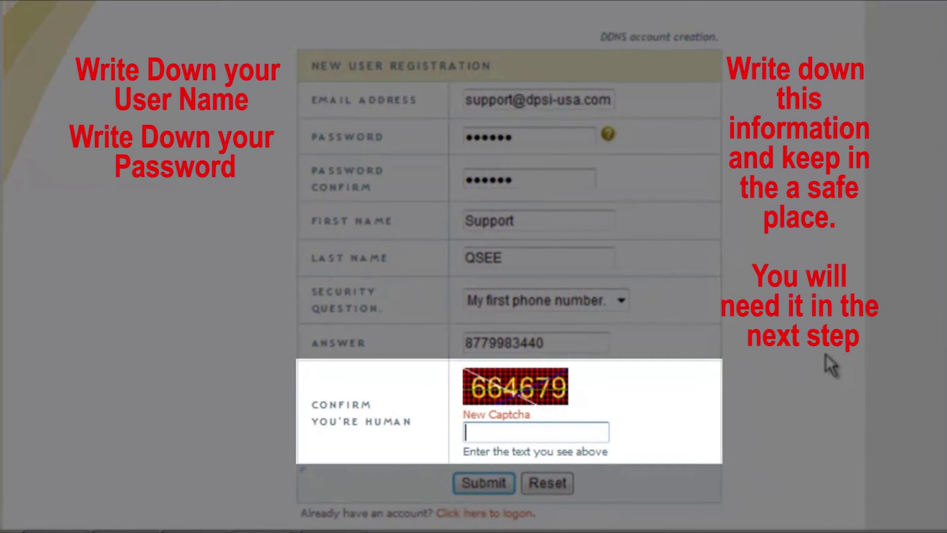
pyautogui.write('664679')
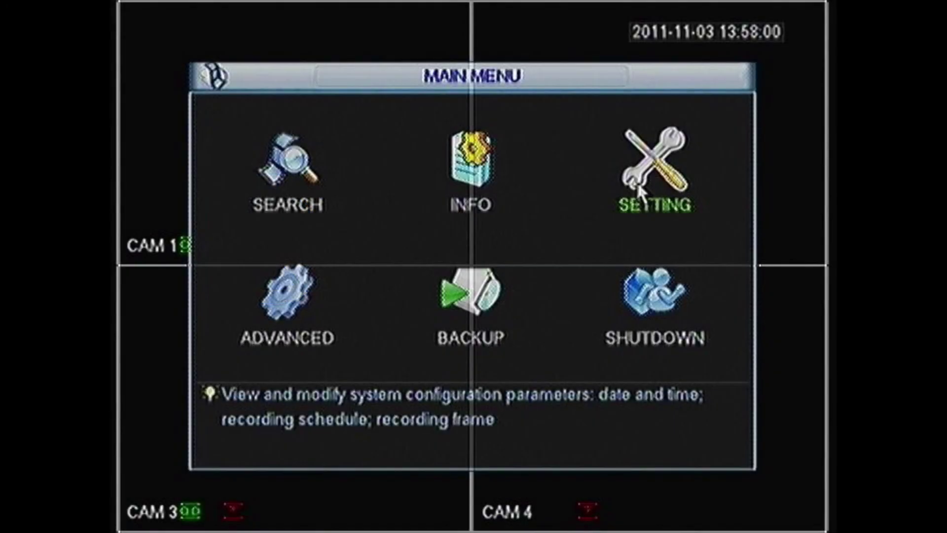
# - Go to SETTING > NETWORK in the Q-See DVR to reach the DDNS advanced setting
pyautogui.click(637, 181)
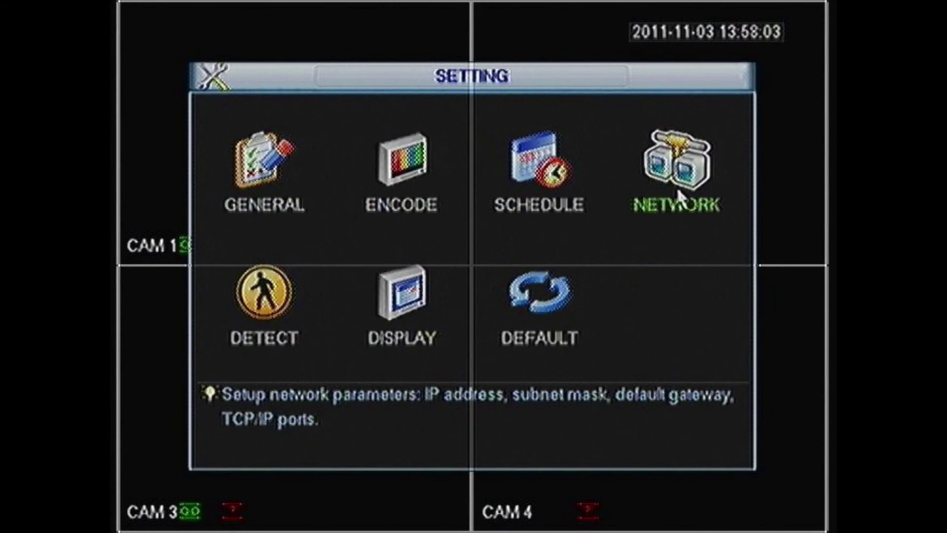
pyautogui.click(677, 186)
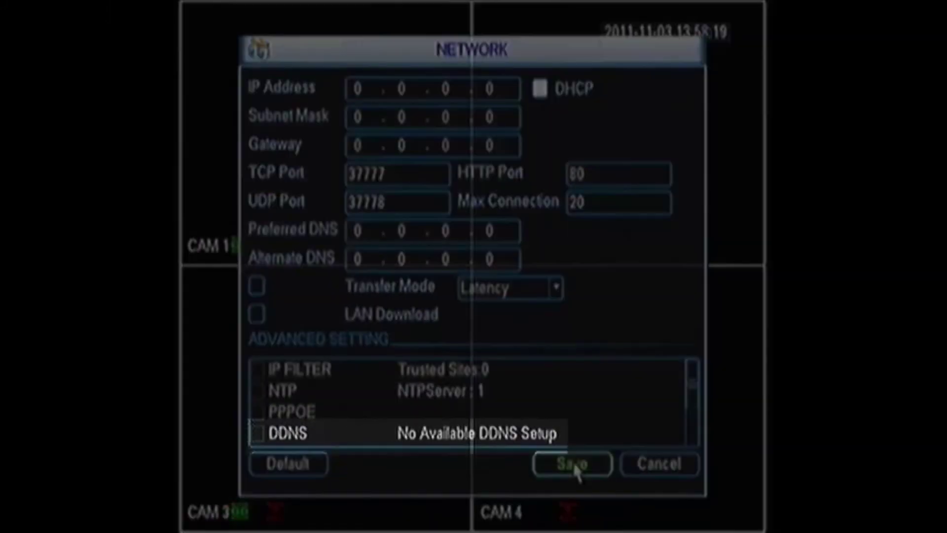